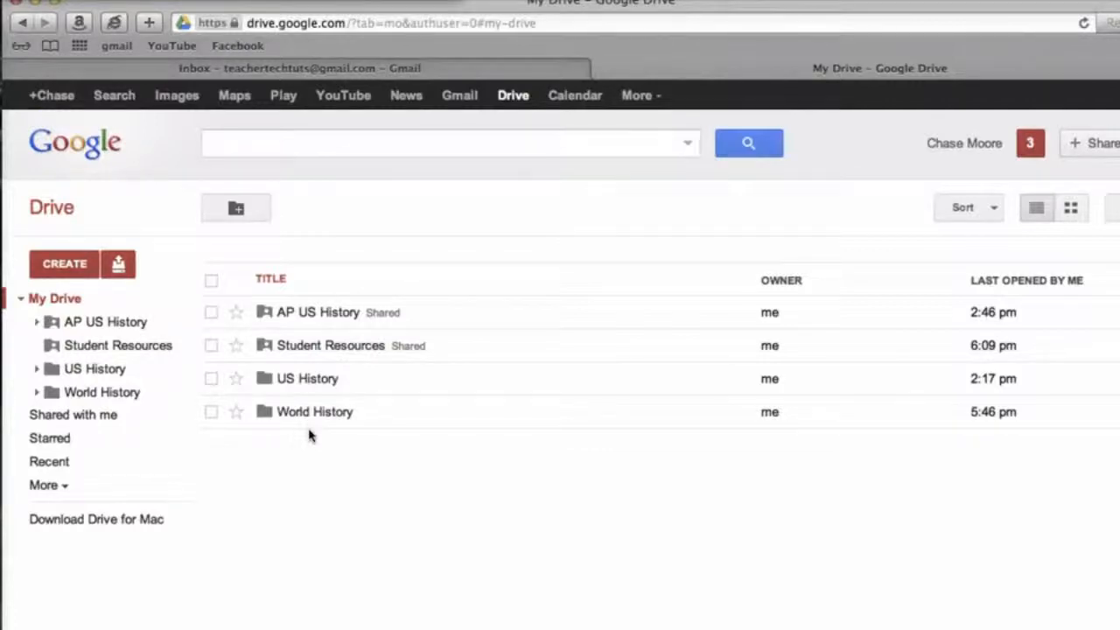
Create a new document from My Drive and name it "New Document".
{"action": "left_click", "coordinate": [64, 256]}
{"action": "left_click", "coordinate": [67, 265]}
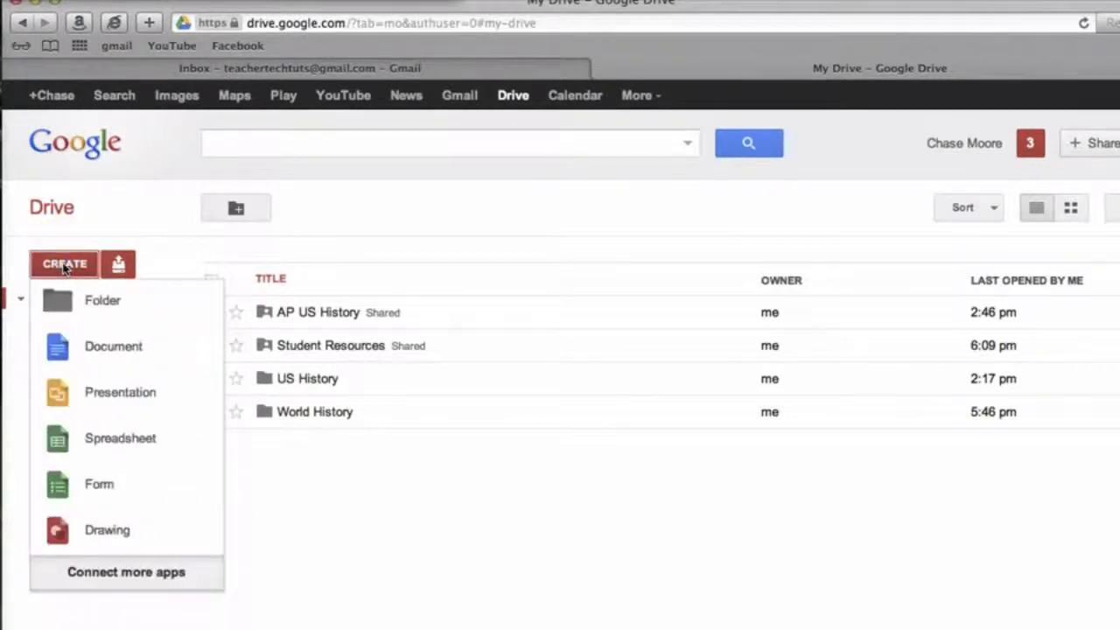
{"action": "left_click", "coordinate": [96, 354]}
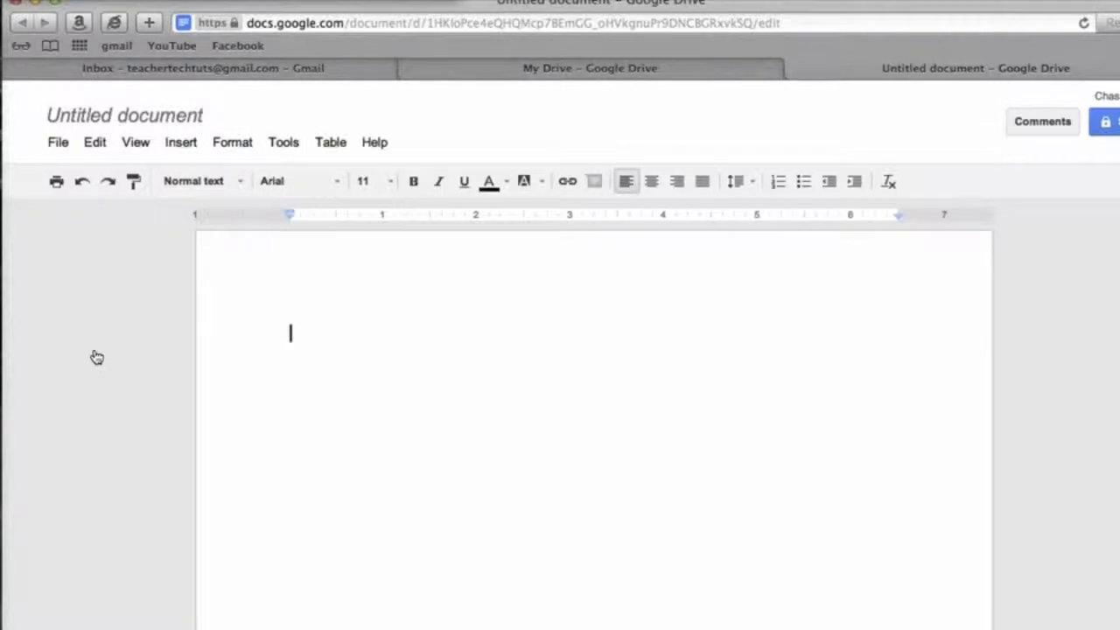
{"action": "left_click", "coordinate": [153, 118]}
{"action": "type", "text": "New Document"}
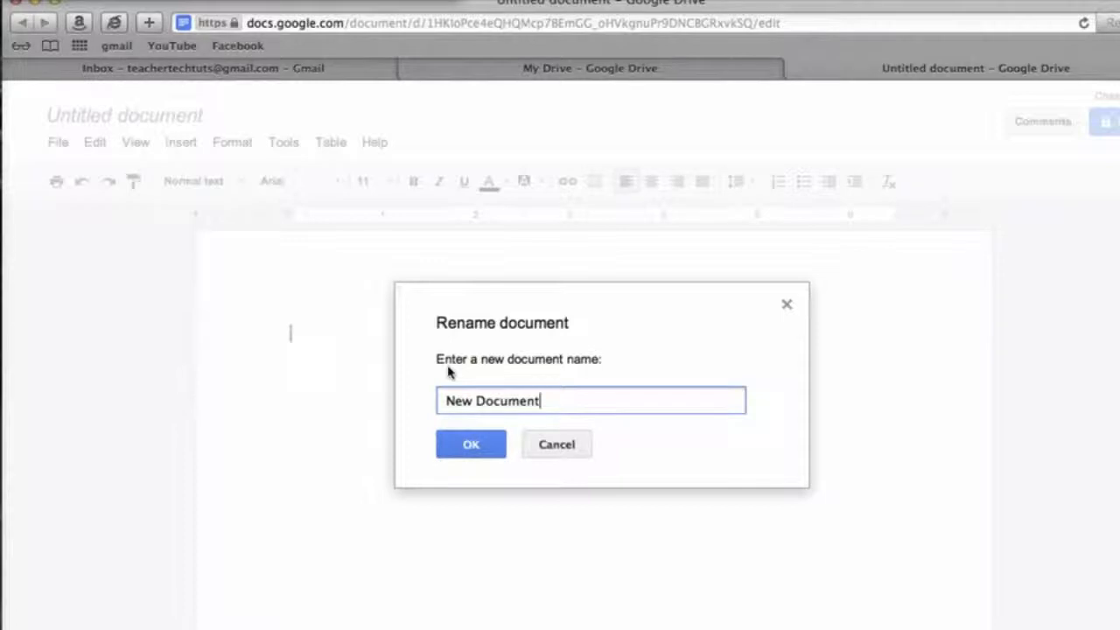
{"action": "left_click", "coordinate": [469, 447]}
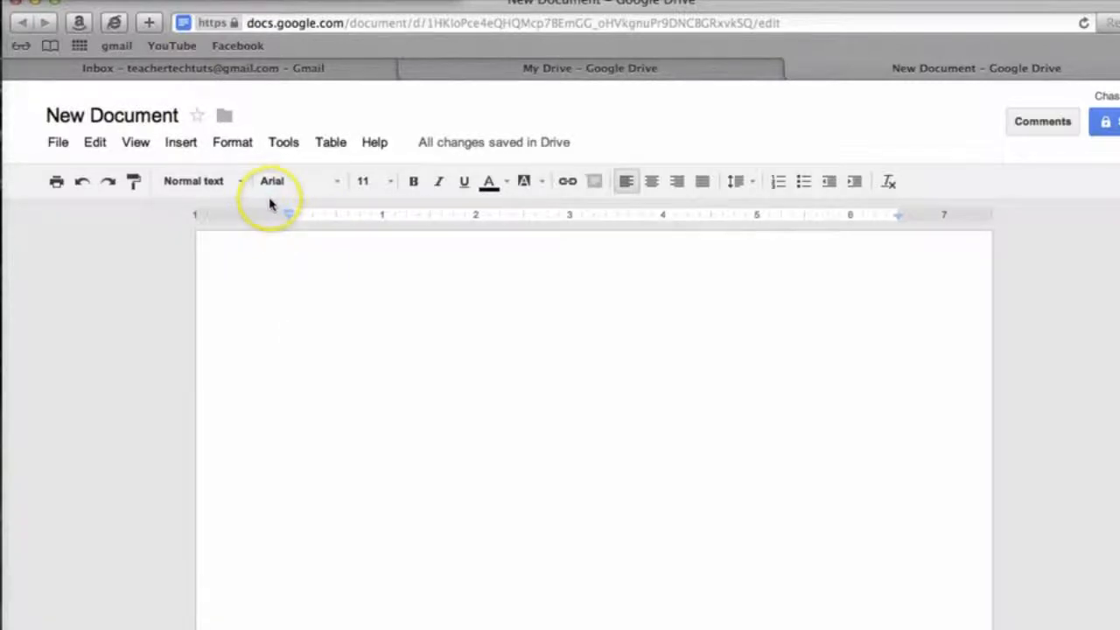
Move New Document into the Unit 1 folder inside the US History folder.
{"action": "left_click", "coordinate": [225, 119]}
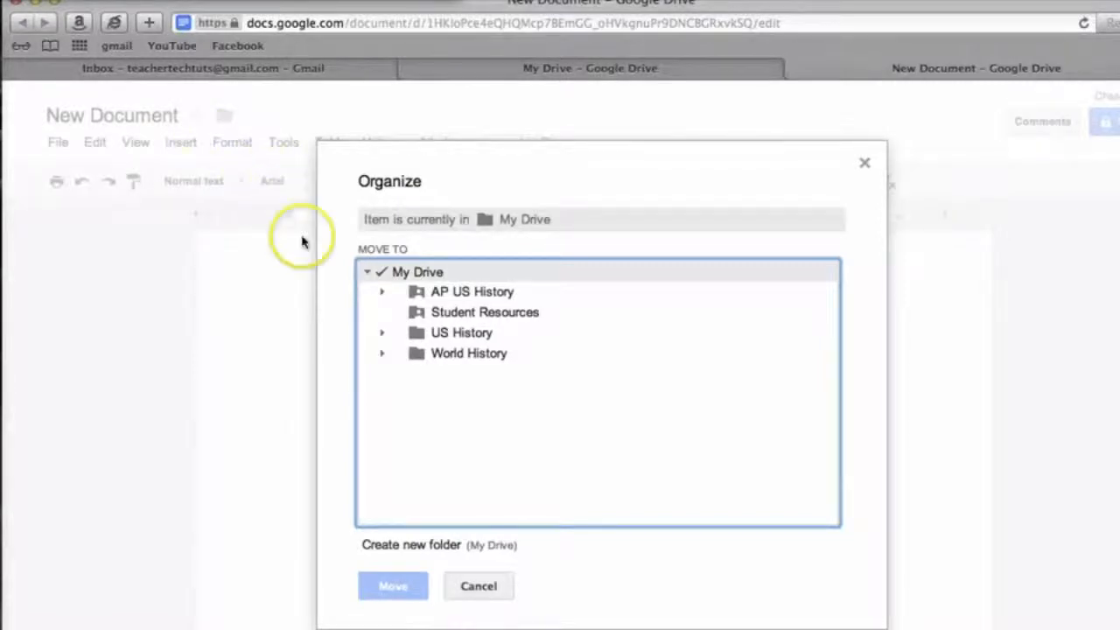
{"action": "left_click", "coordinate": [383, 334]}
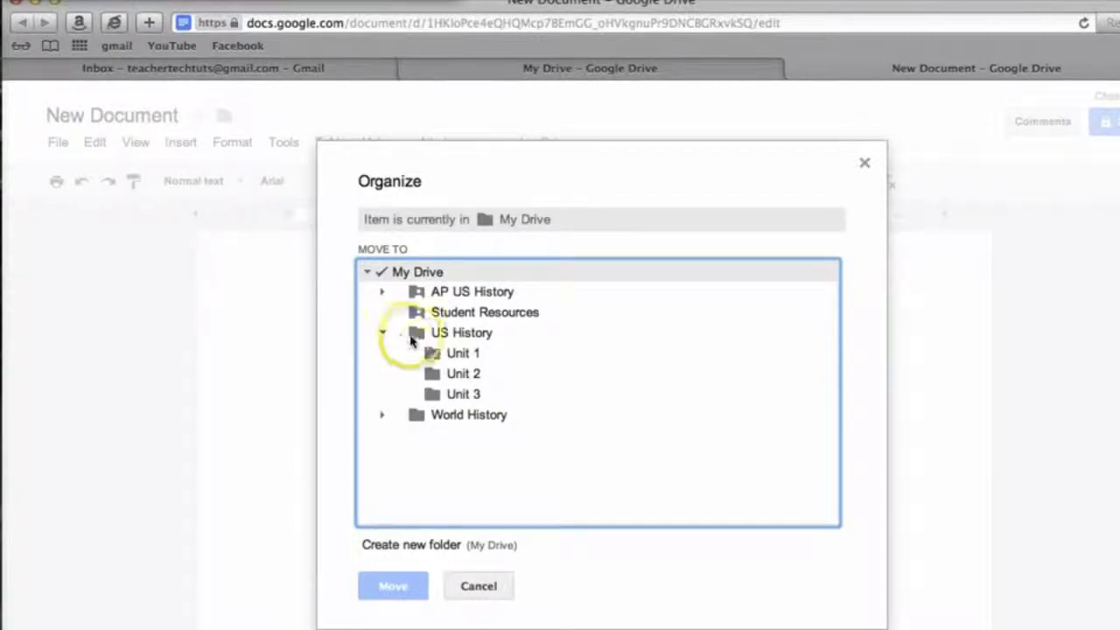
{"action": "left_click", "coordinate": [448, 357]}
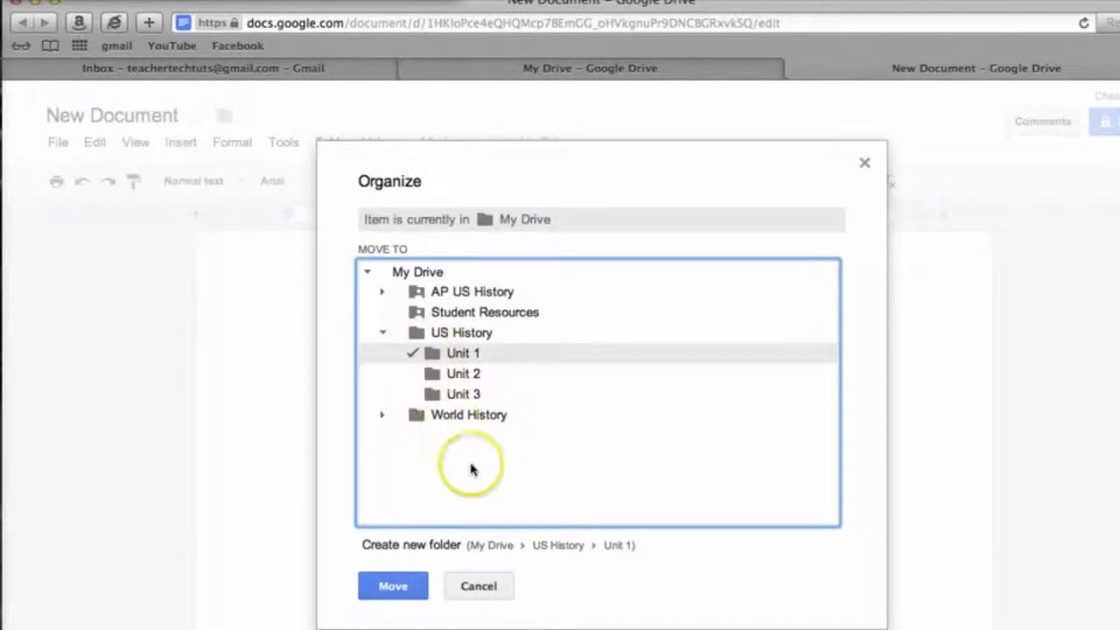
{"action": "left_click", "coordinate": [393, 586]}
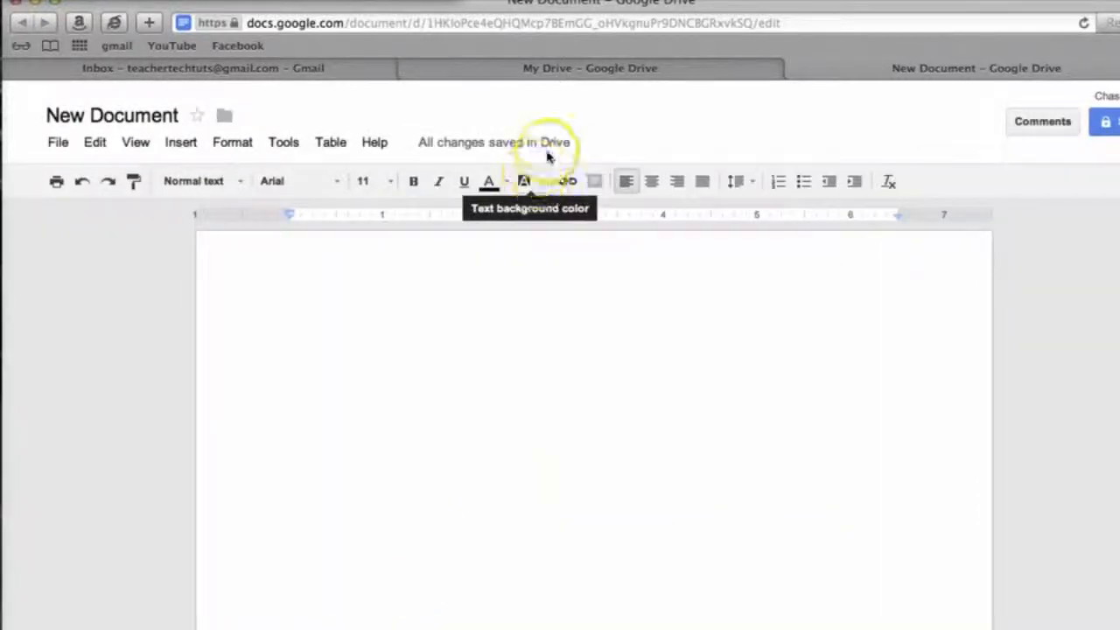
Remove New Document from the US History Unit 1 folder in Drive and close the open document.
{"action": "left_click", "coordinate": [584, 70]}
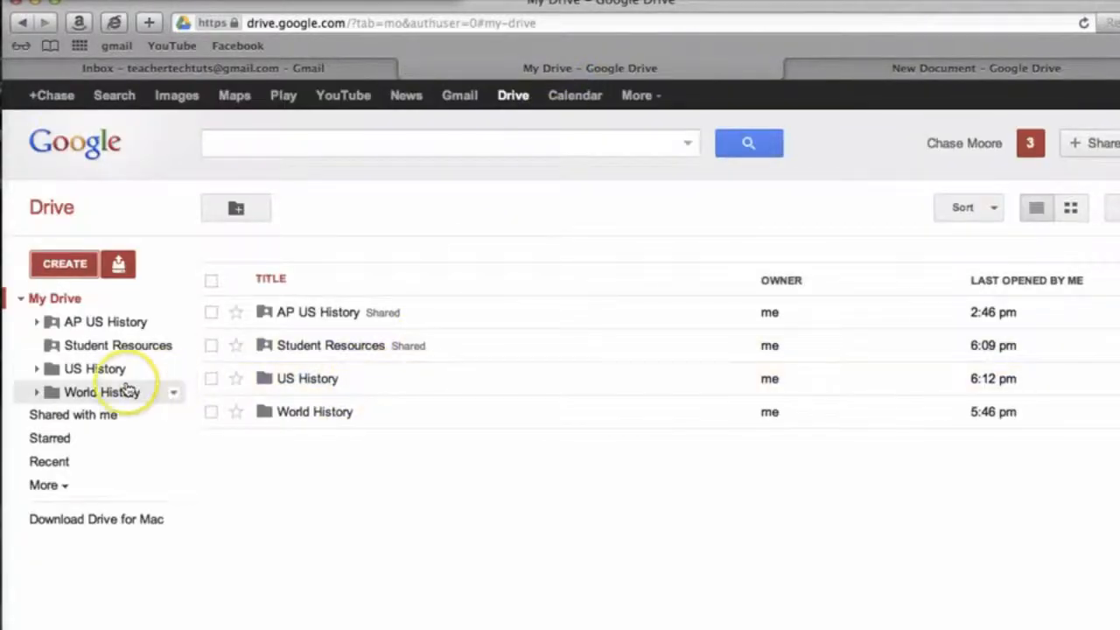
{"action": "left_click", "coordinate": [35, 372]}
{"action": "left_click", "coordinate": [72, 393]}
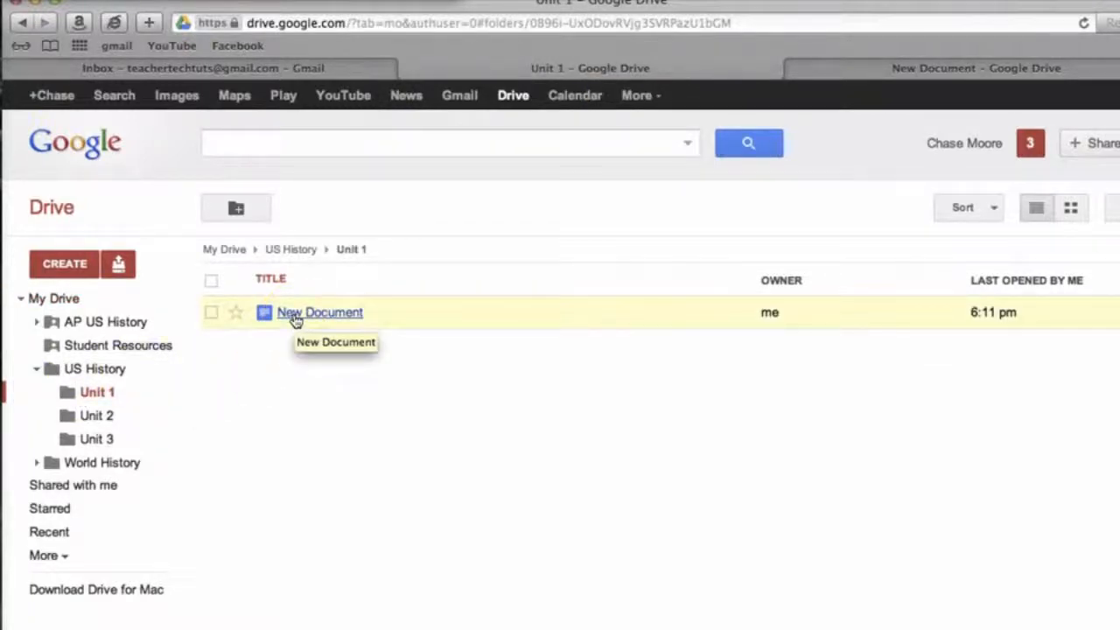
{"action": "right_click", "coordinate": [295, 321]}
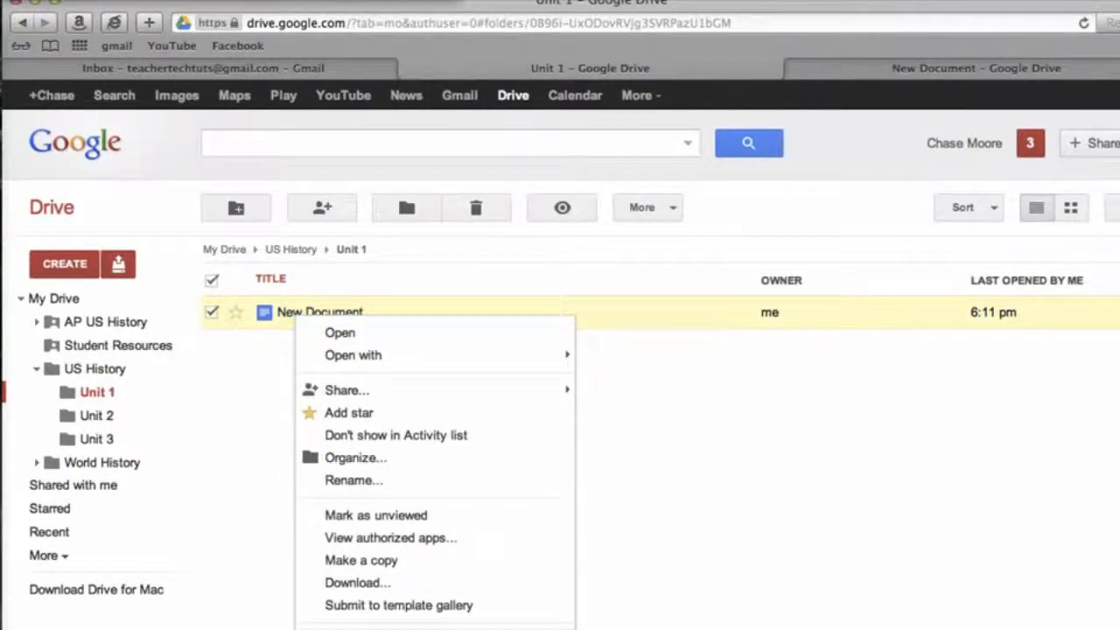
{"action": "left_click", "coordinate": [343, 629]}
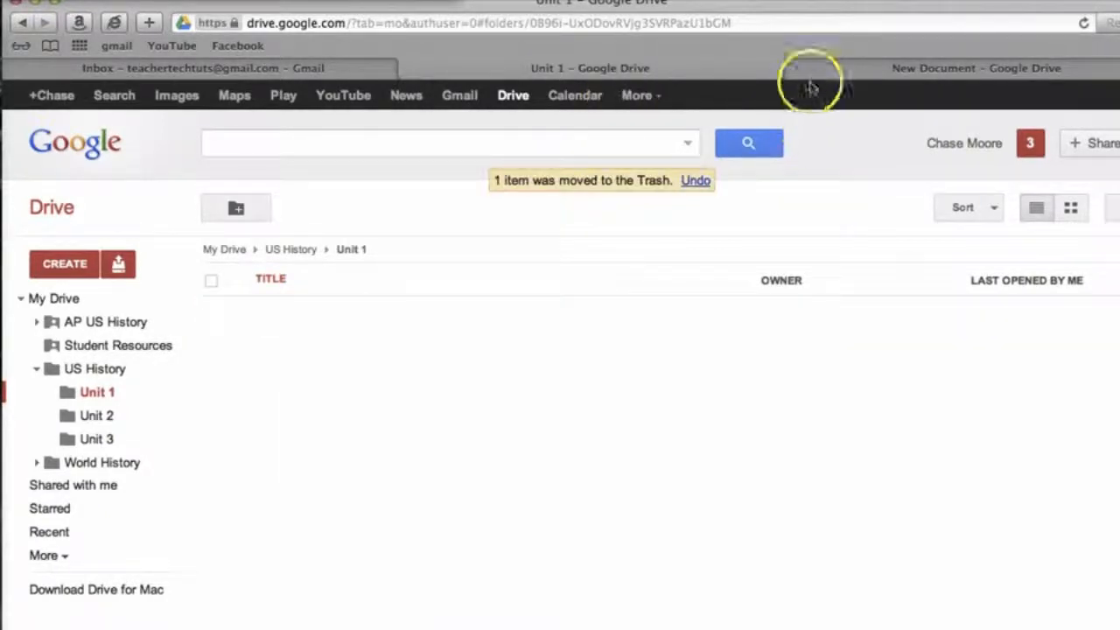
{"action": "left_click", "coordinate": [812, 77]}
{"action": "left_click", "coordinate": [795, 70]}
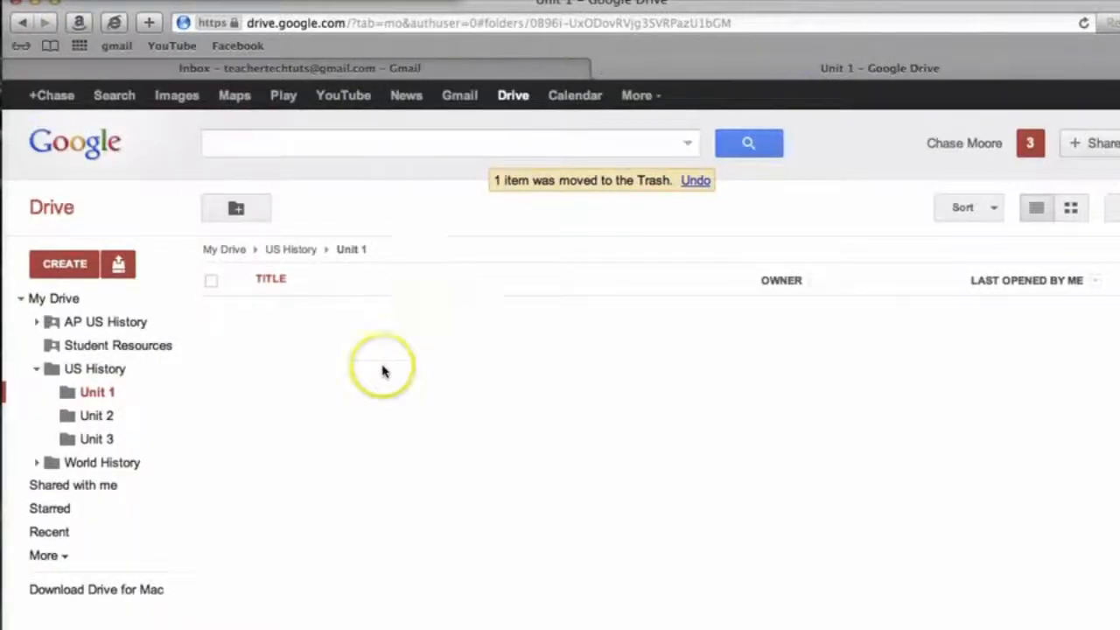
Create and share a new document inside the AP US History Unit 3 folder and name it "New Document 2".
{"action": "left_click", "coordinate": [35, 372]}
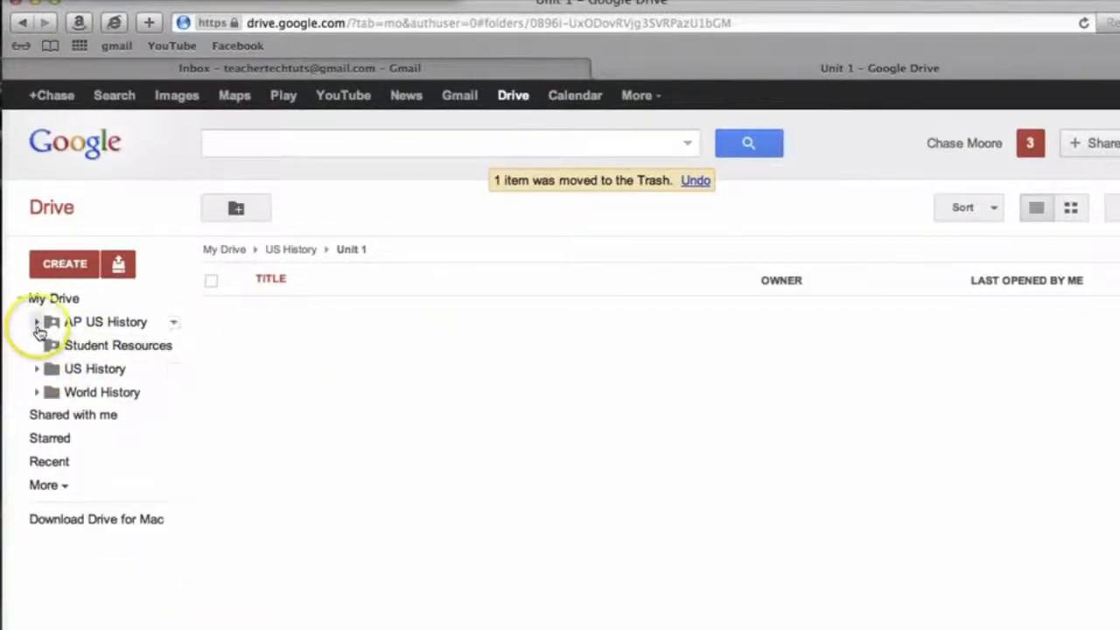
{"action": "left_click", "coordinate": [53, 324]}
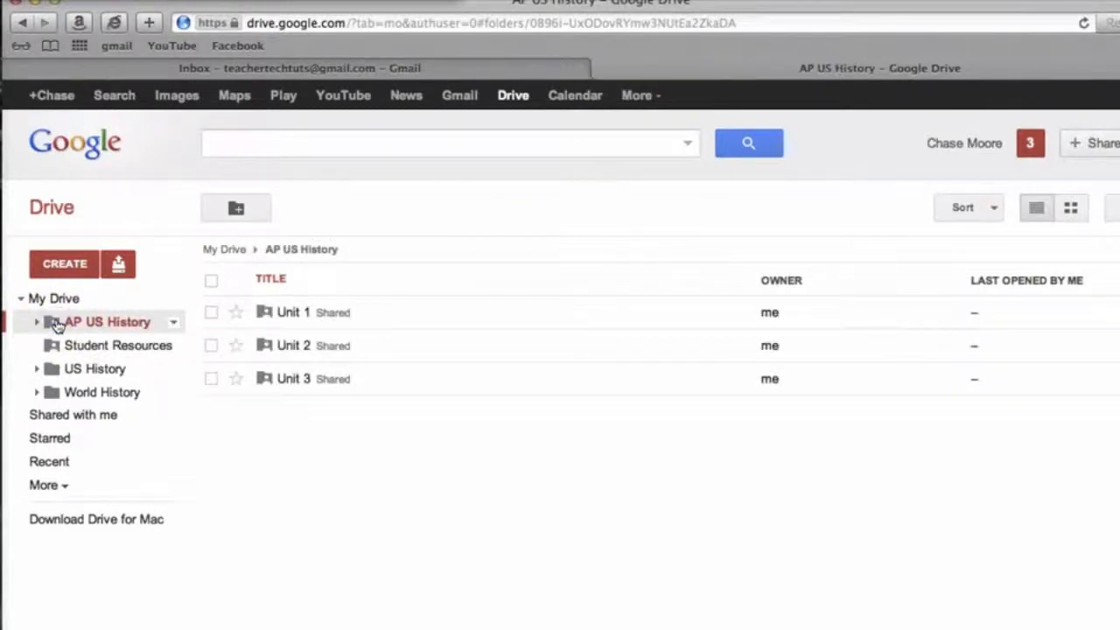
{"action": "left_click", "coordinate": [294, 379]}
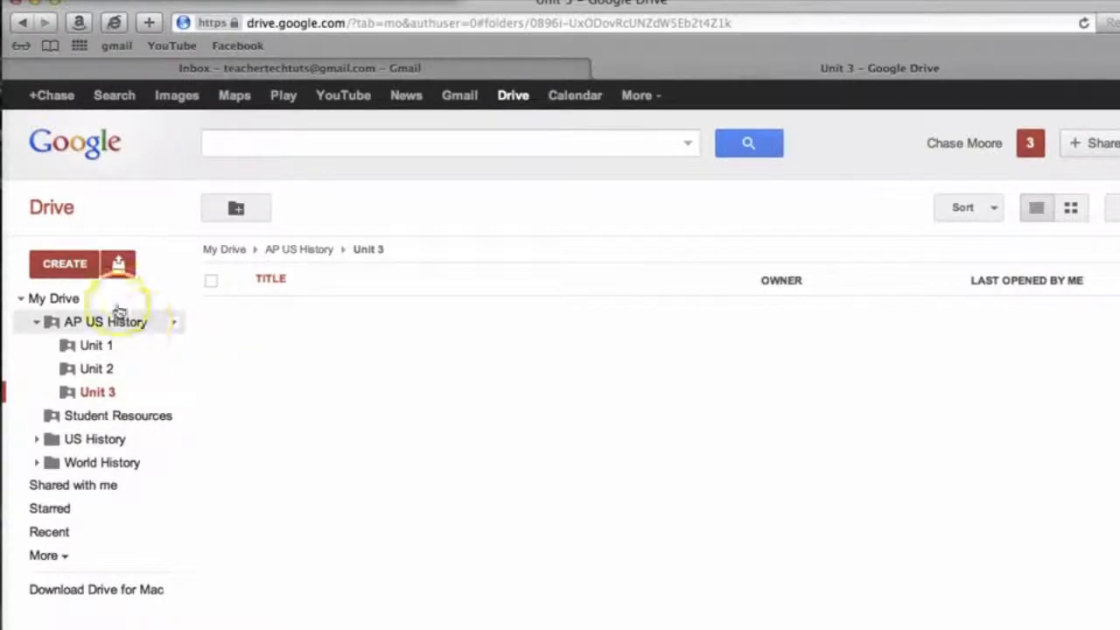
{"action": "left_click", "coordinate": [78, 269]}
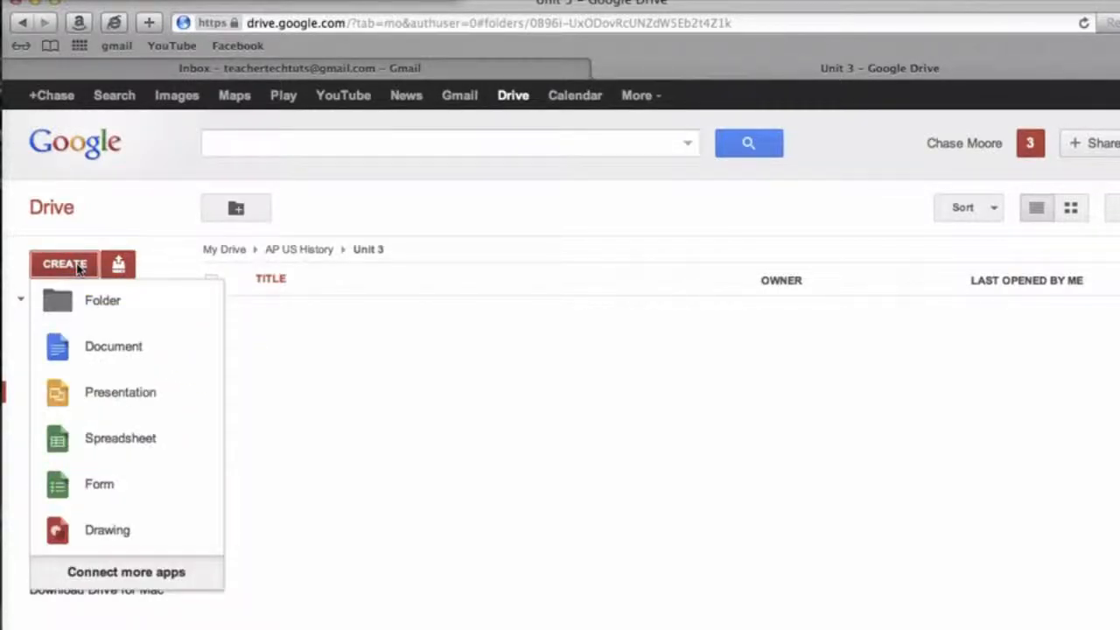
{"action": "left_click", "coordinate": [127, 353]}
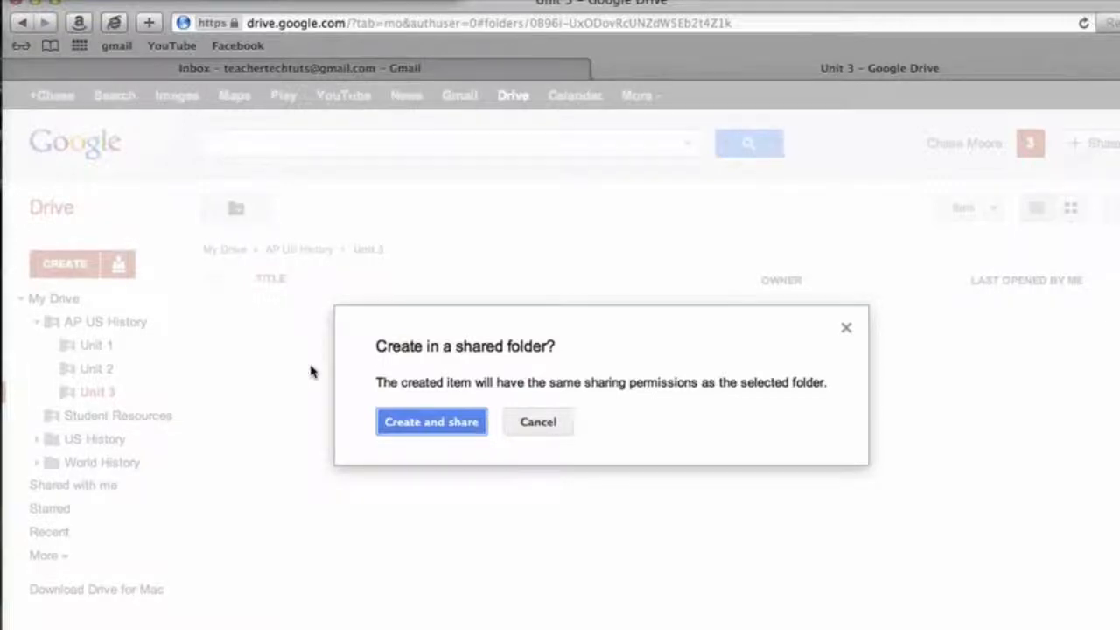
{"action": "left_click", "coordinate": [426, 421]}
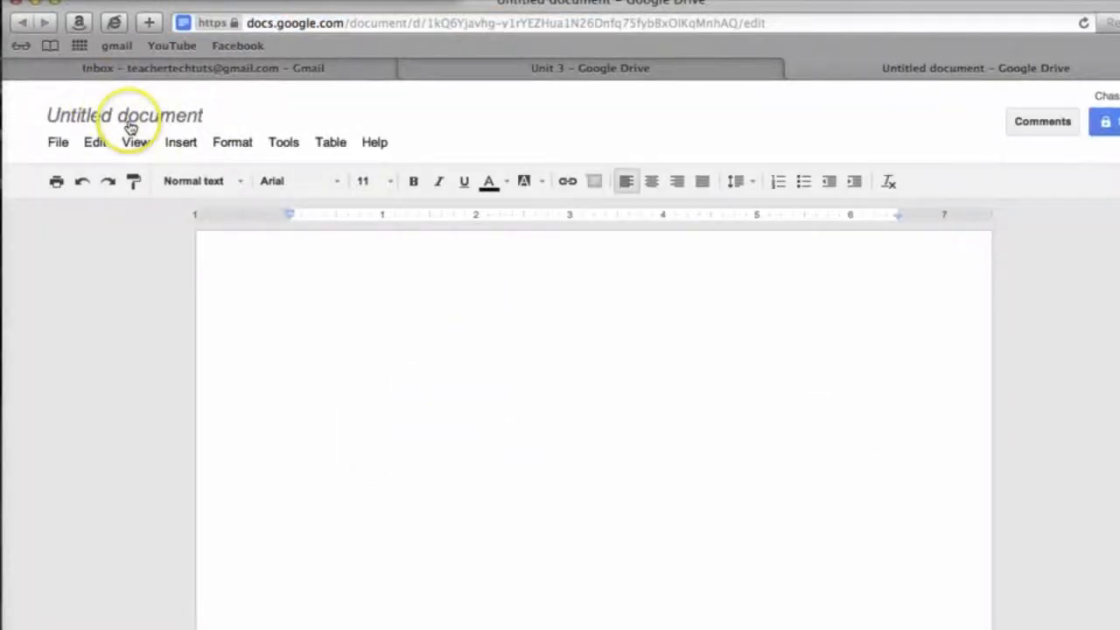
{"action": "left_click", "coordinate": [127, 117]}
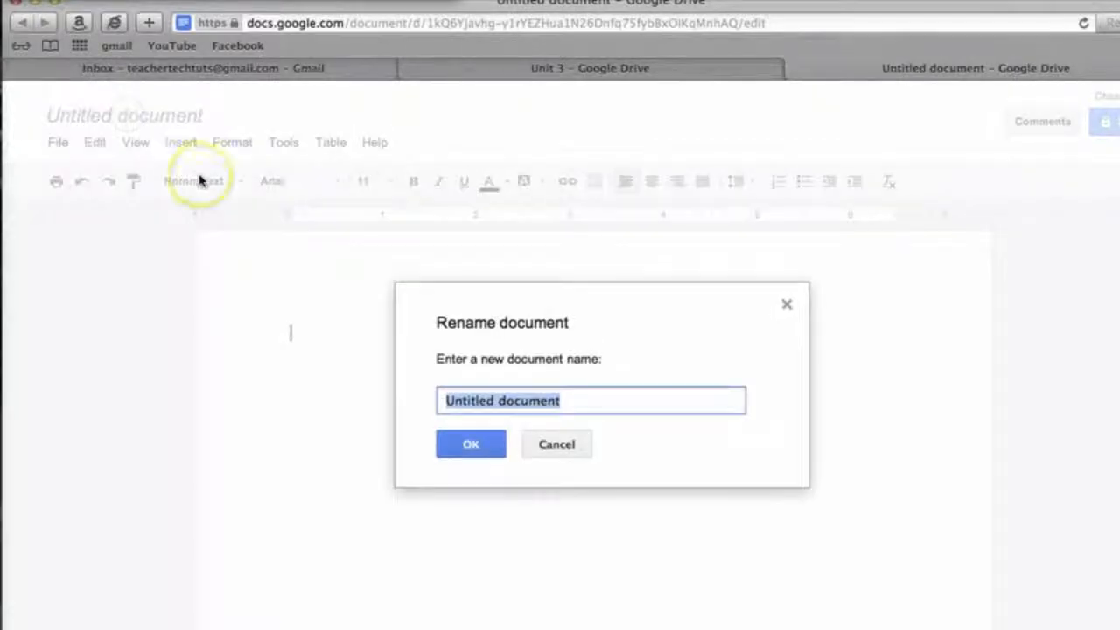
{"action": "type", "text": "New Document 2"}
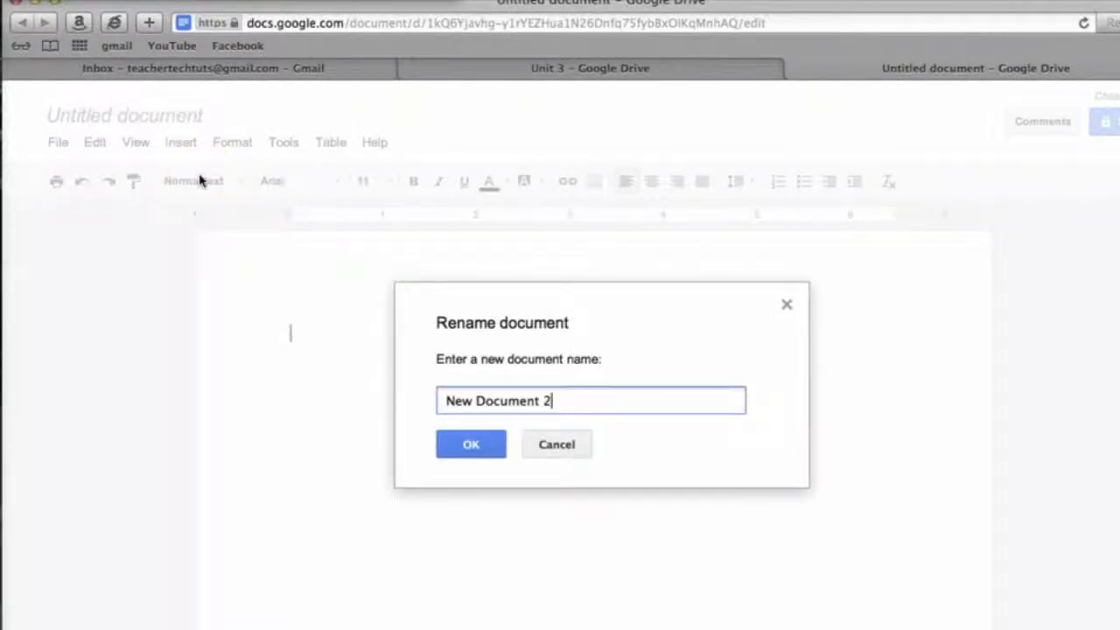
{"action": "left_click", "coordinate": [471, 446]}
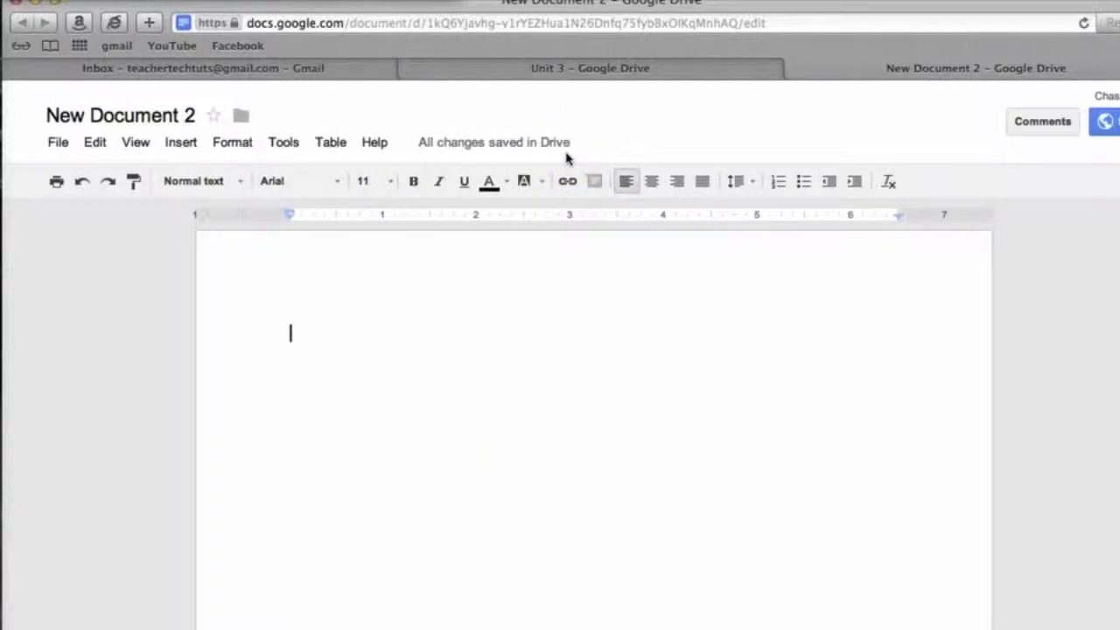
Return to Drive and check the contents of My Drive and the AP US History Unit 3 folder.
{"action": "left_click", "coordinate": [534, 70]}
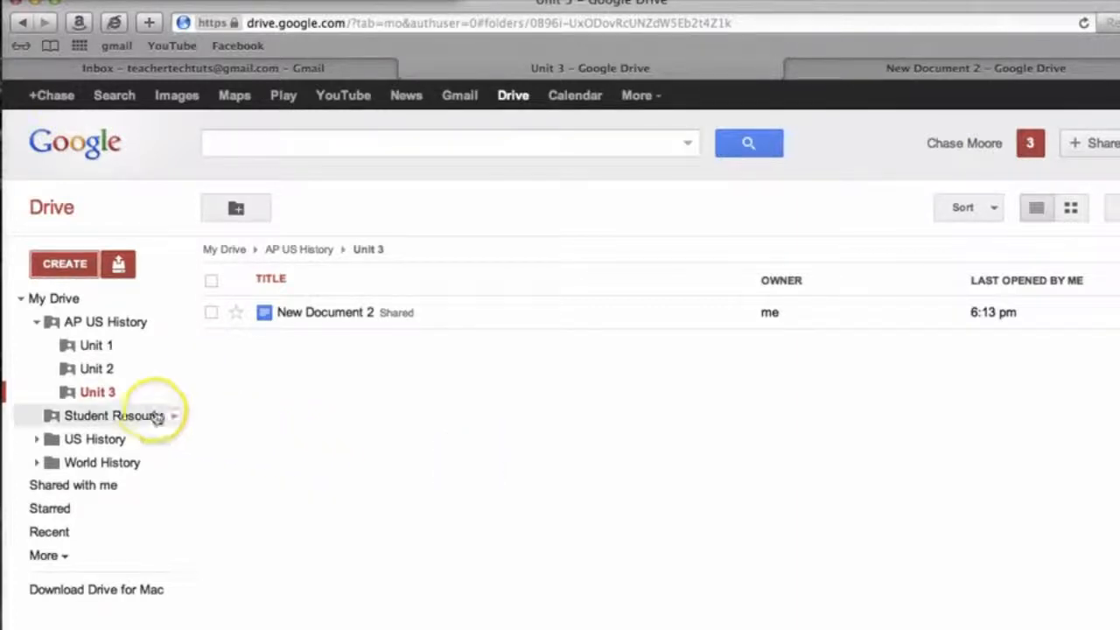
{"action": "left_click", "coordinate": [108, 396]}
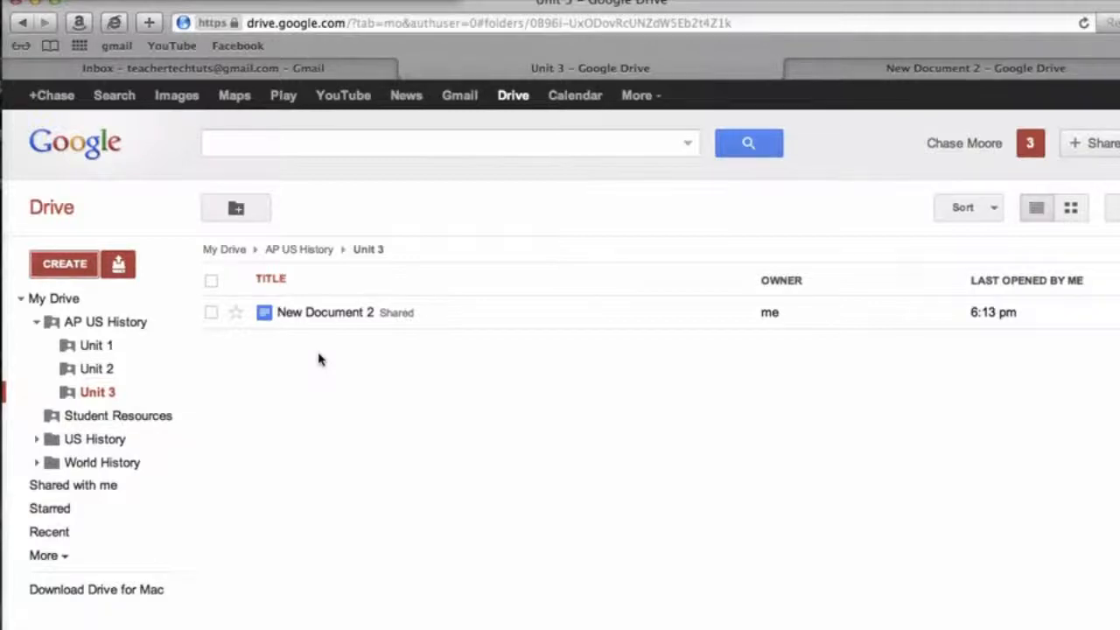
{"action": "left_click", "coordinate": [55, 299]}
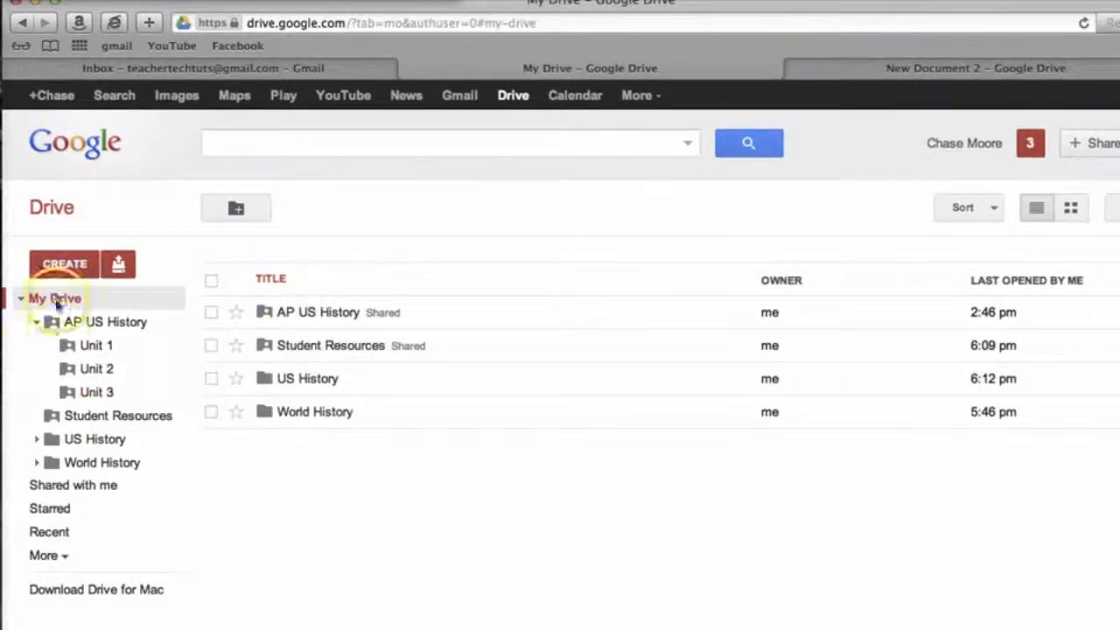
{"action": "left_click", "coordinate": [91, 392]}
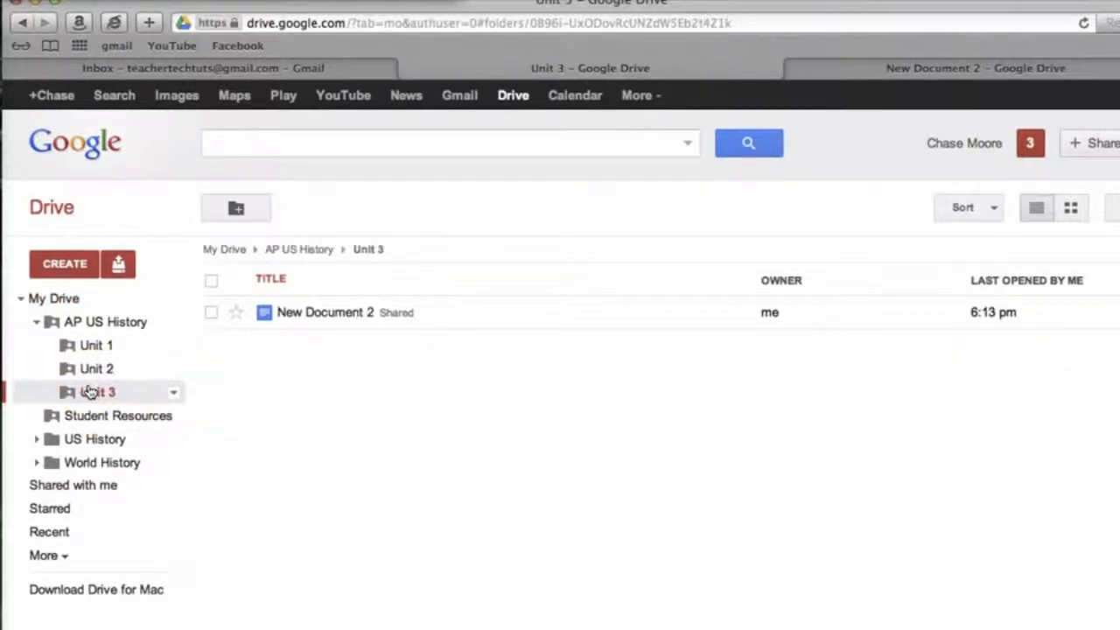
{"action": "left_click", "coordinate": [70, 264]}
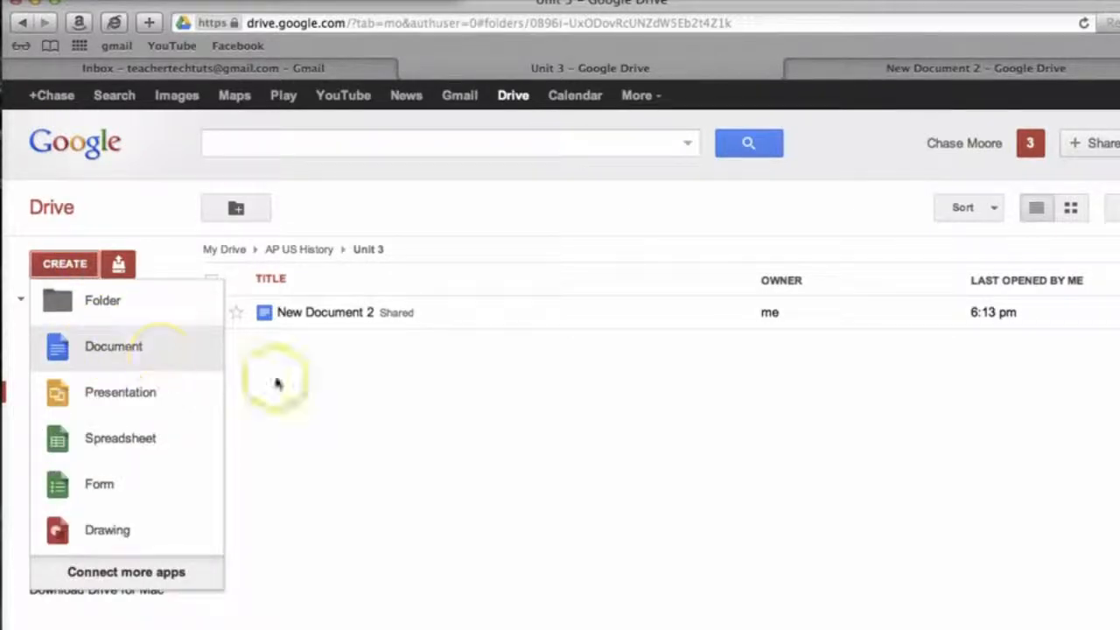
{"action": "left_click", "coordinate": [342, 428]}
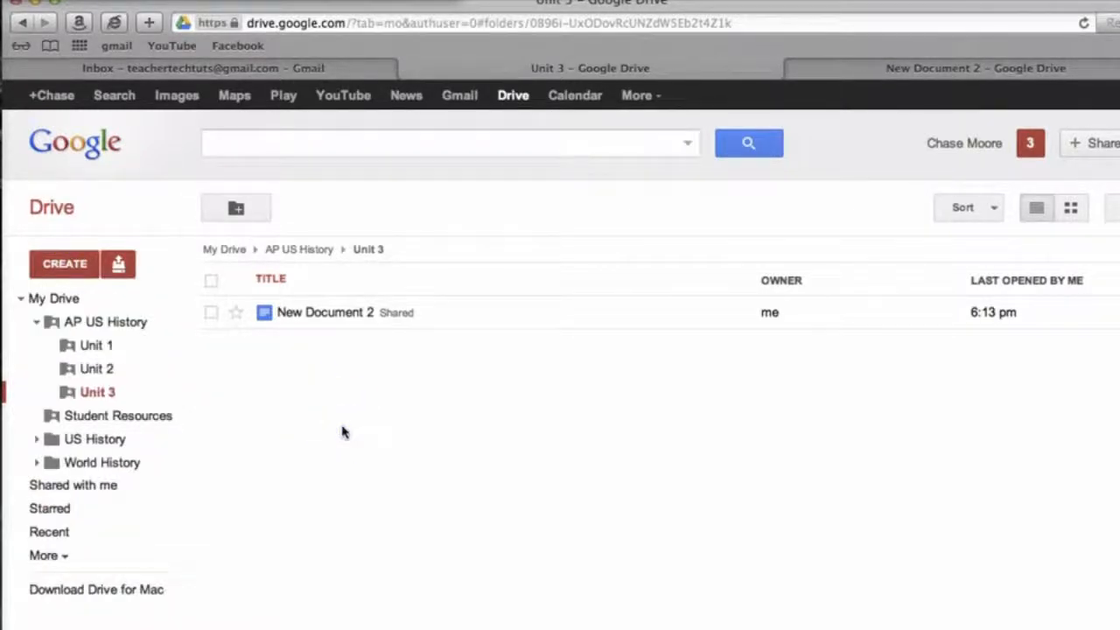
Create and share another document directly from the Unit 3 folder's own options and name it "New Document 3".
{"action": "right_click", "coordinate": [103, 395]}
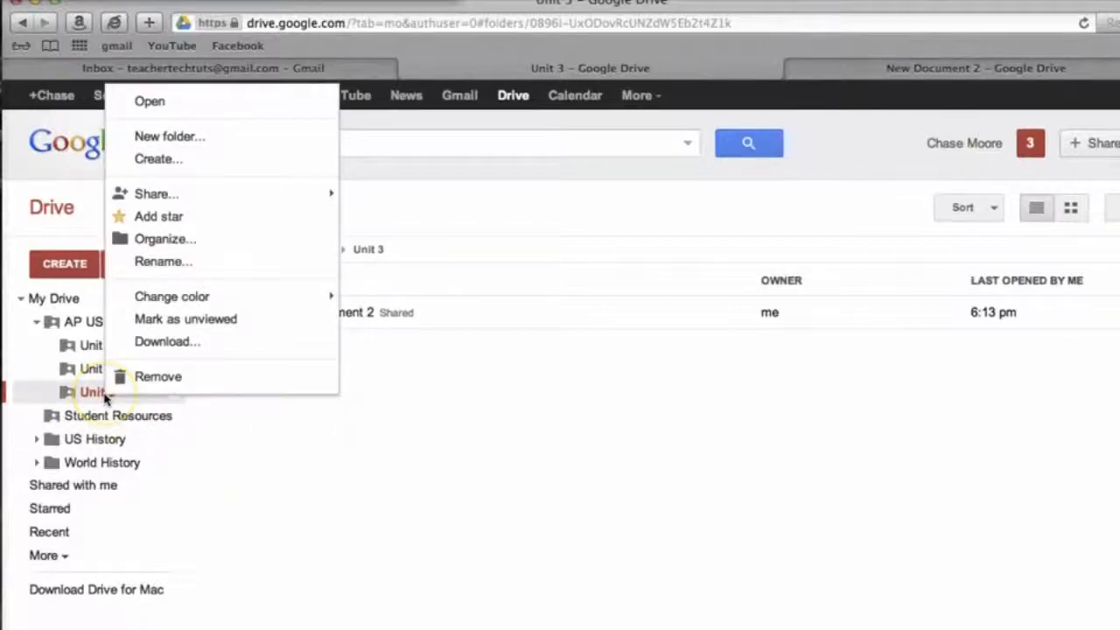
{"action": "left_click", "coordinate": [158, 160]}
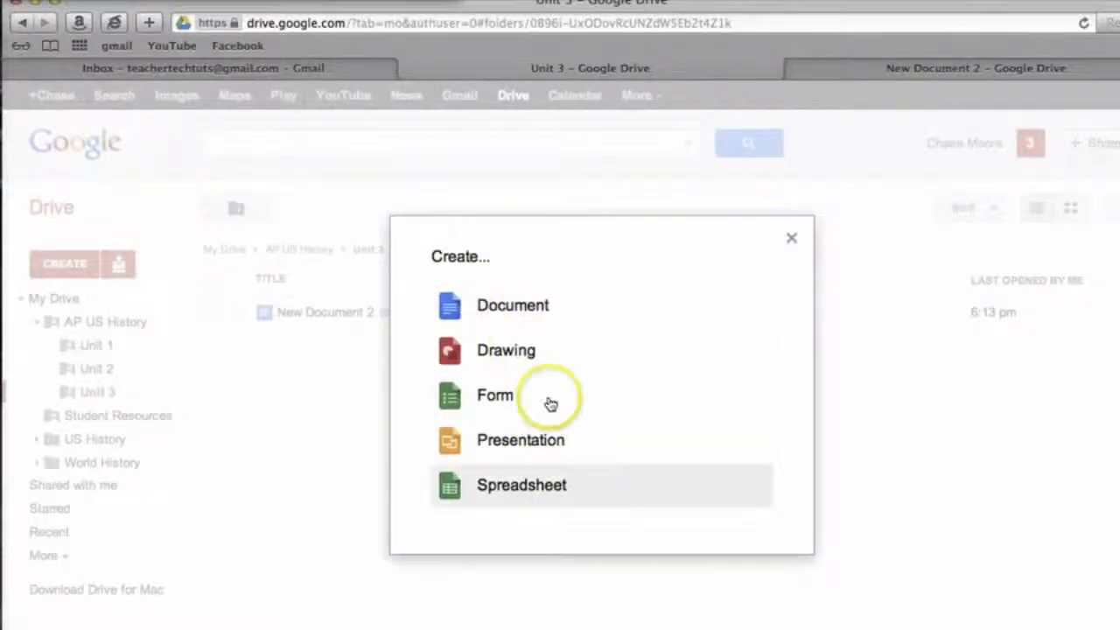
{"action": "left_click", "coordinate": [522, 307]}
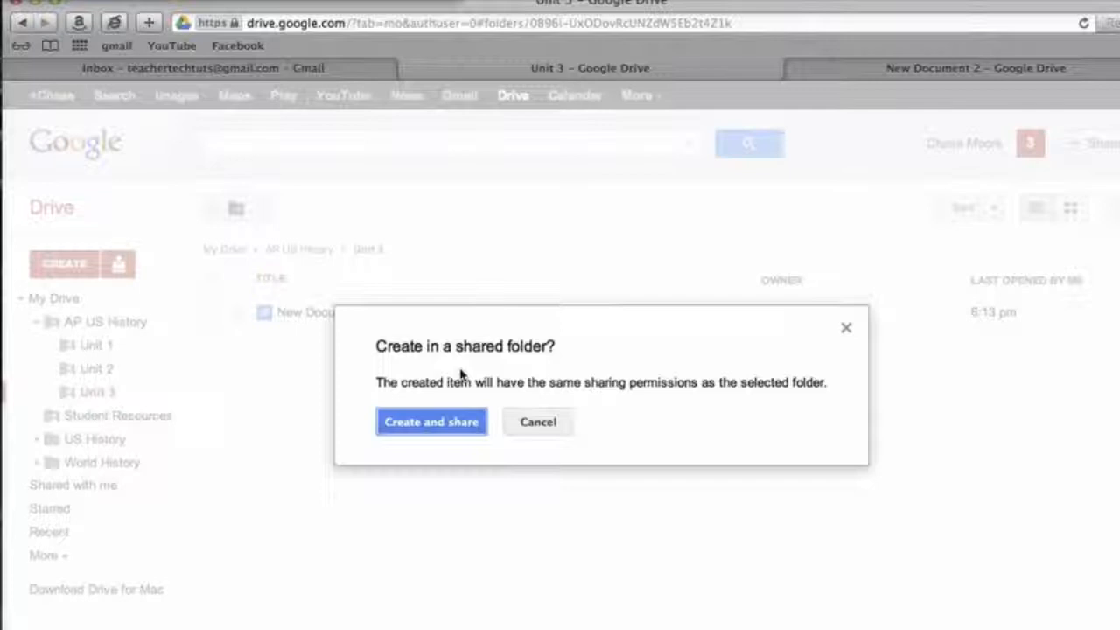
{"action": "left_click", "coordinate": [438, 422]}
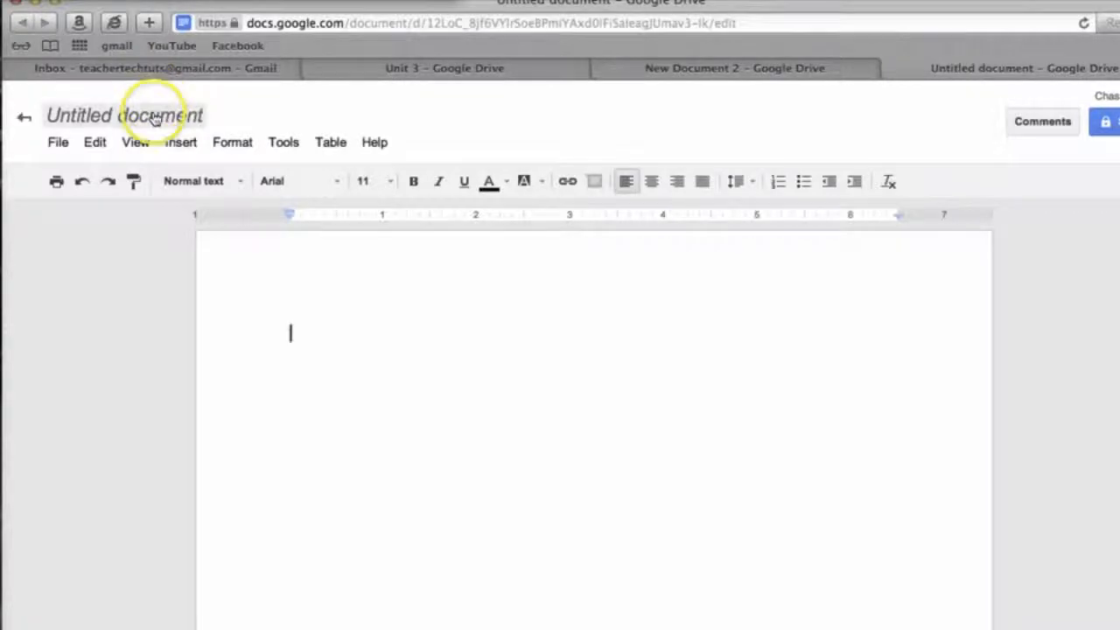
{"action": "left_click", "coordinate": [155, 115]}
{"action": "type", "text": "New"}
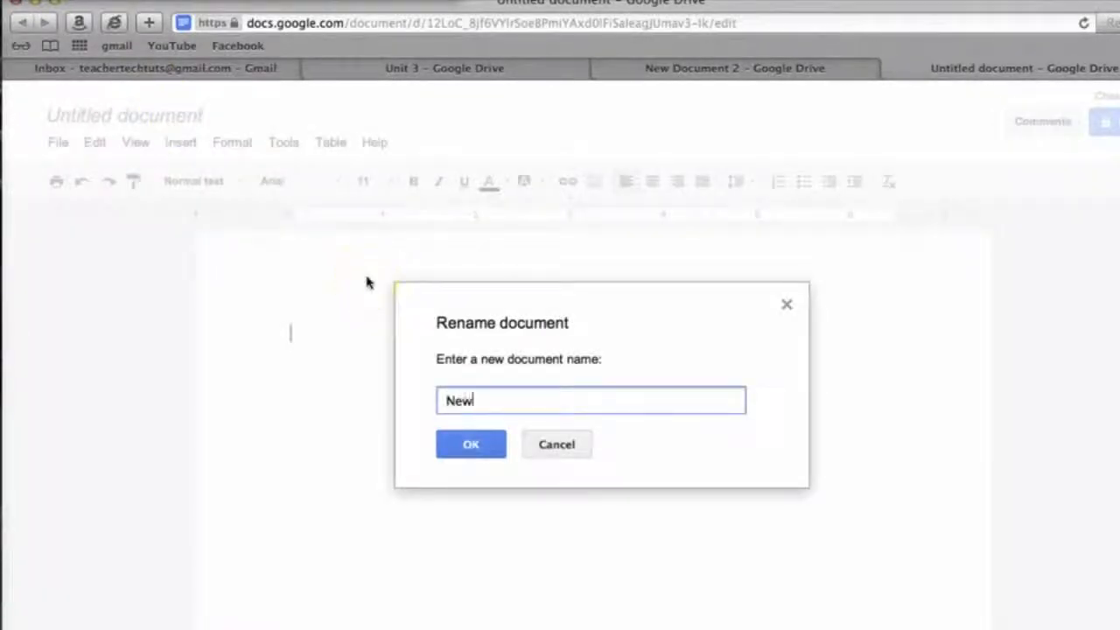
{"action": "type", "text": " Document 3"}
{"action": "left_click", "coordinate": [474, 446]}
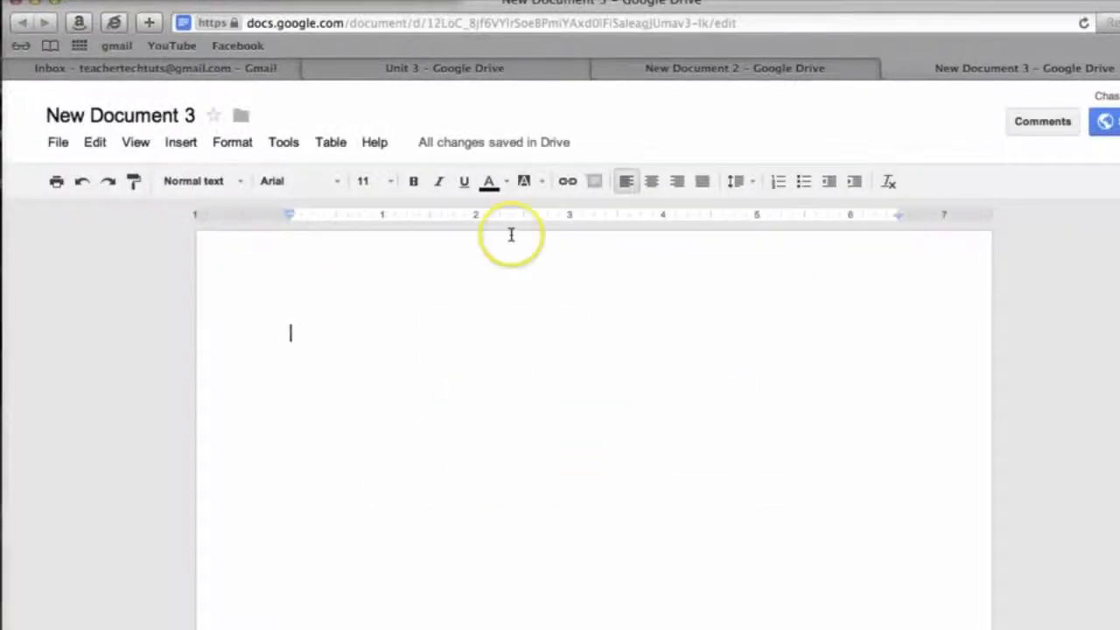
Return to the Unit 3 folder in Drive and check its list of documents.
{"action": "mouse_move", "coordinate": [500, 136]}
{"action": "left_click", "coordinate": [484, 70]}
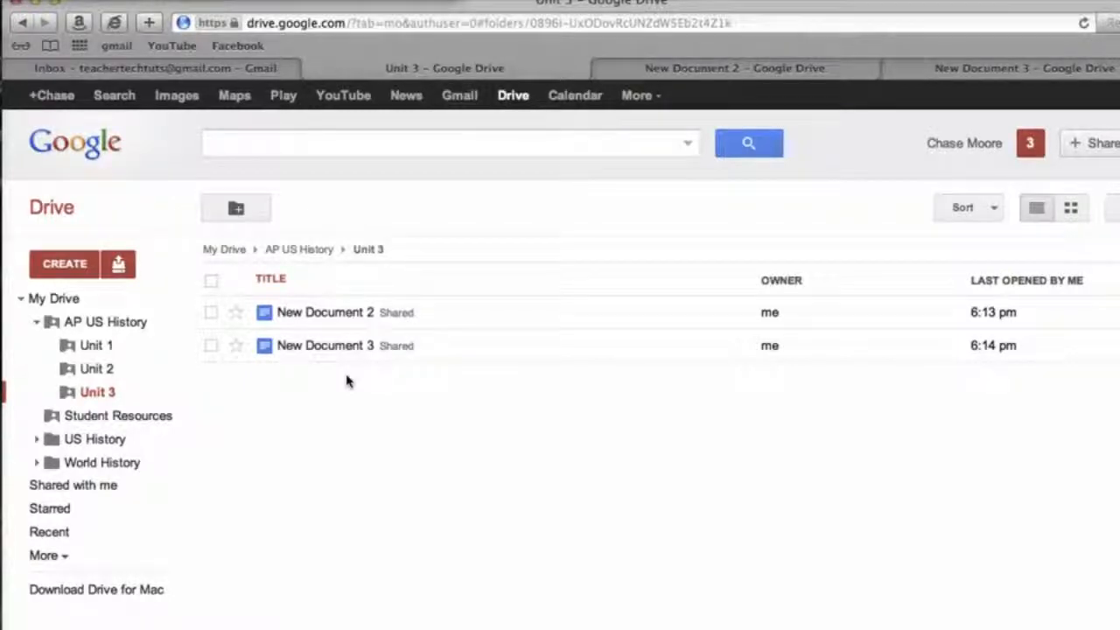
{"action": "left_click", "coordinate": [320, 371]}
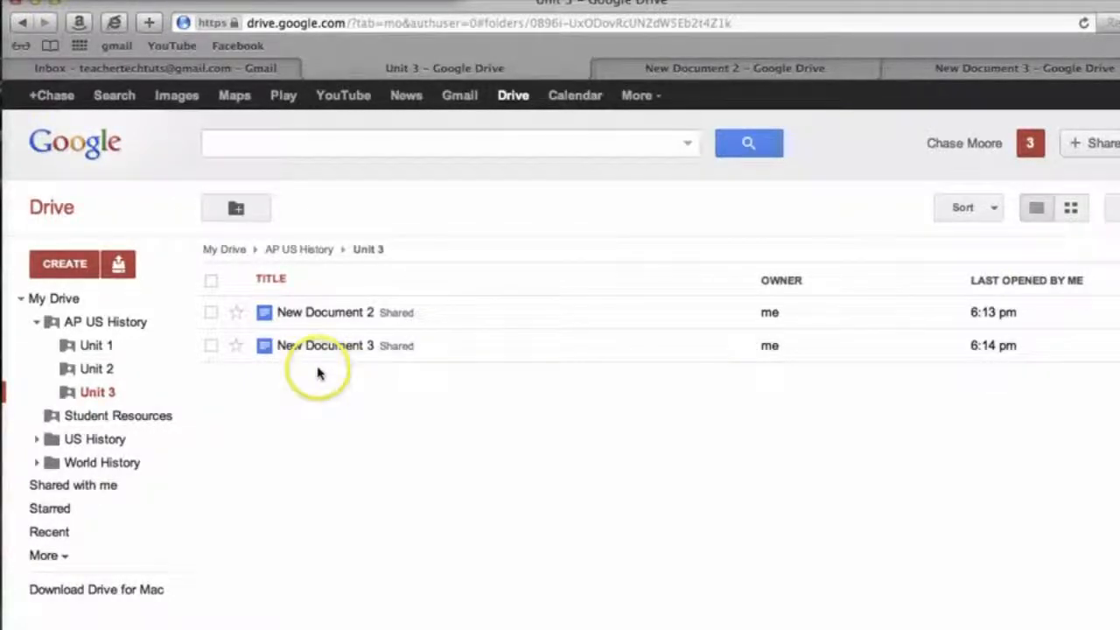